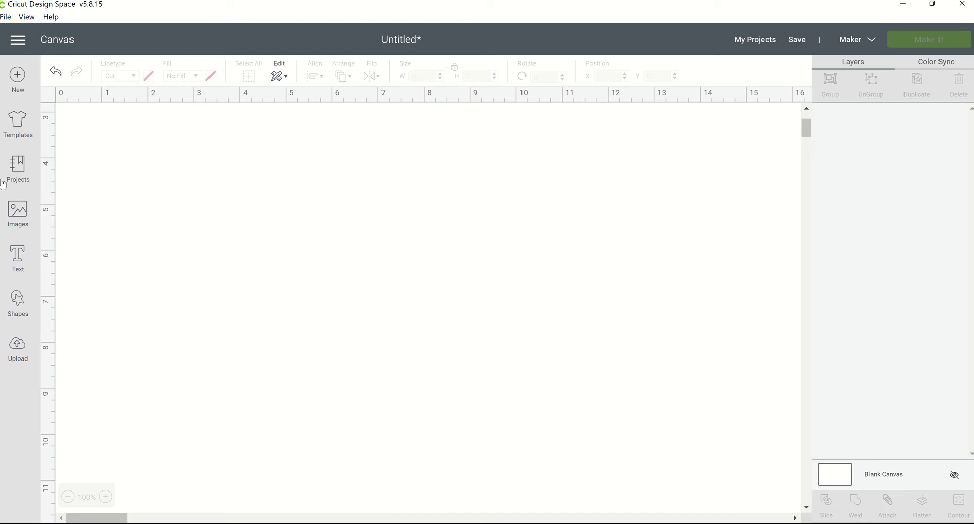
- Search the image library for 'girl' and pick the girl holding a doll from the 1,370 results
left_click(17, 221)
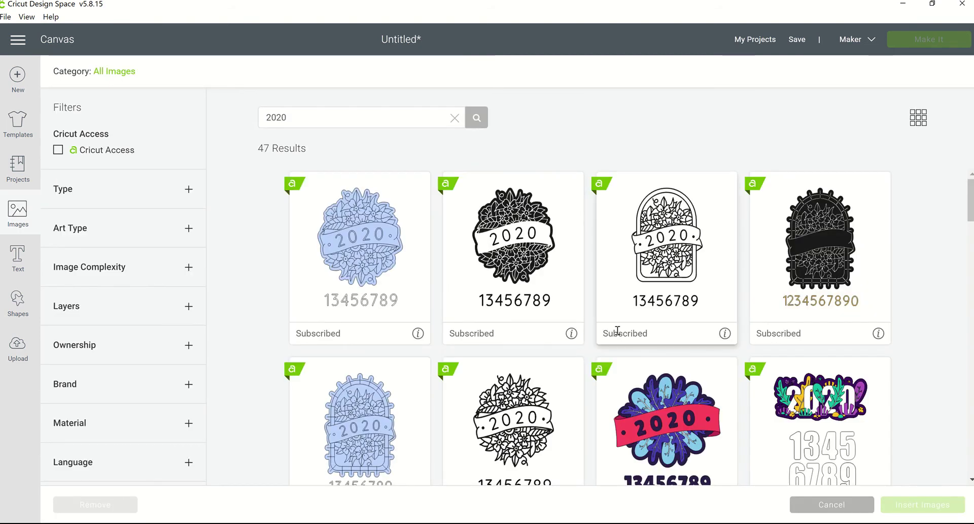
scroll(533, 308, "down", 6)
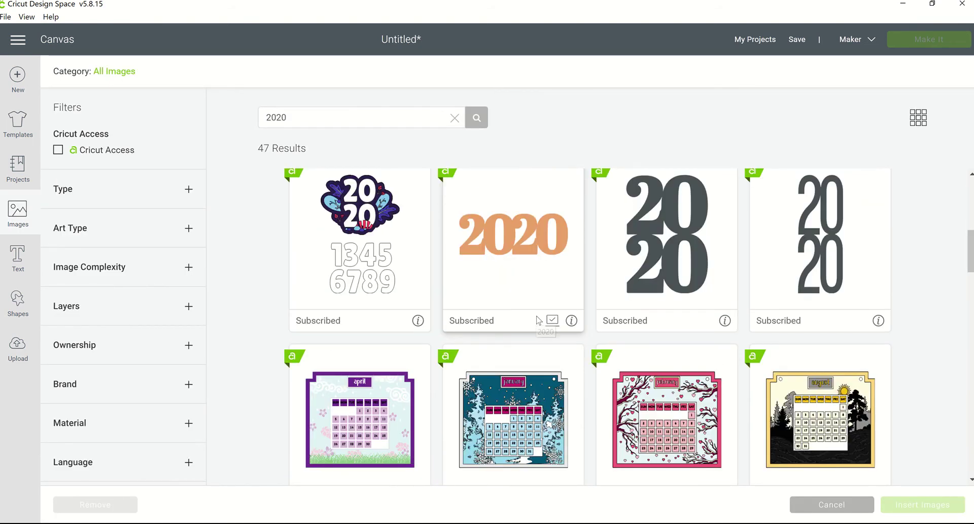
scroll(559, 273, "up", 2)
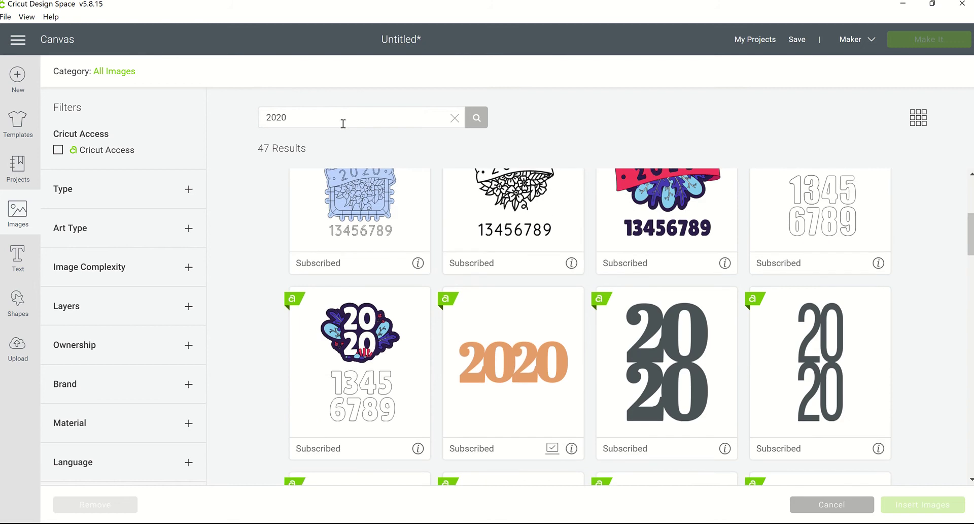
left_click(269, 118)
key("ctrl+a")
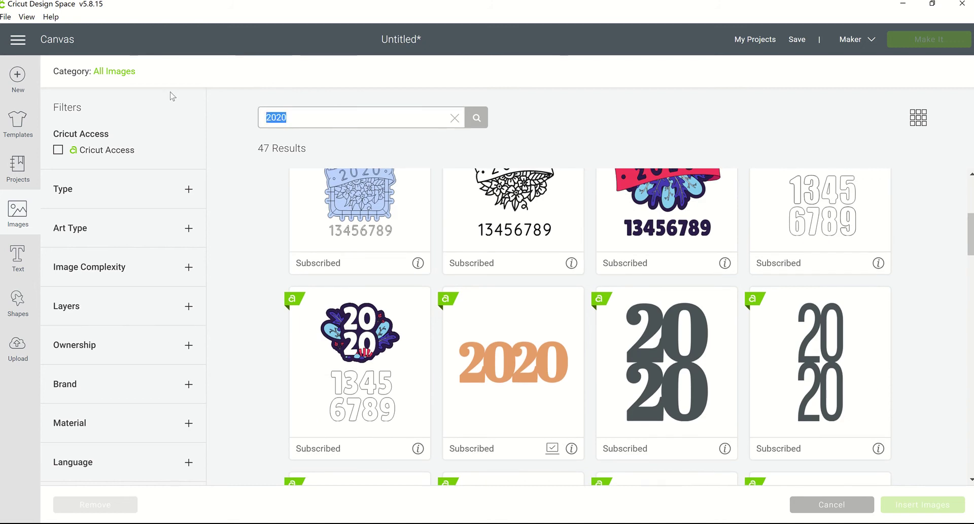
type("girl")
key("Return")
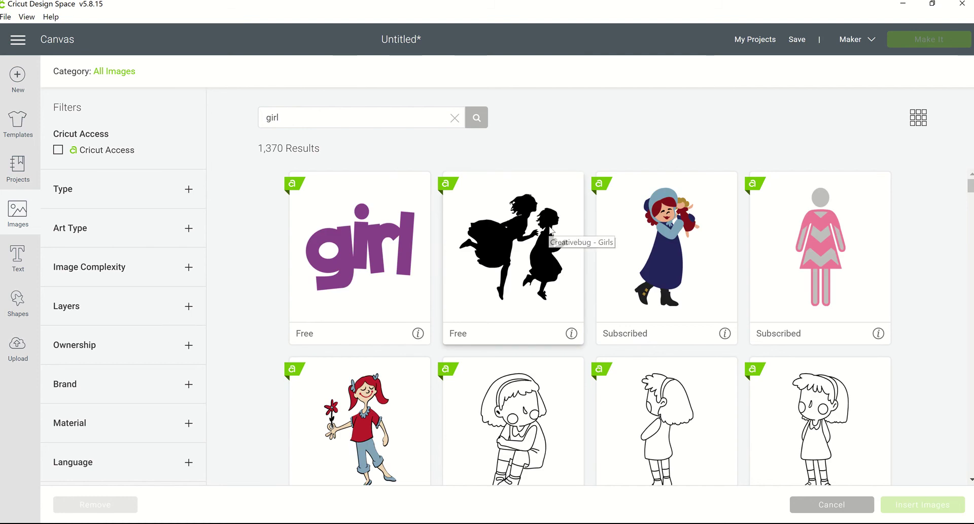
scroll(552, 232, "down", 2)
scroll(552, 235, "up", 2)
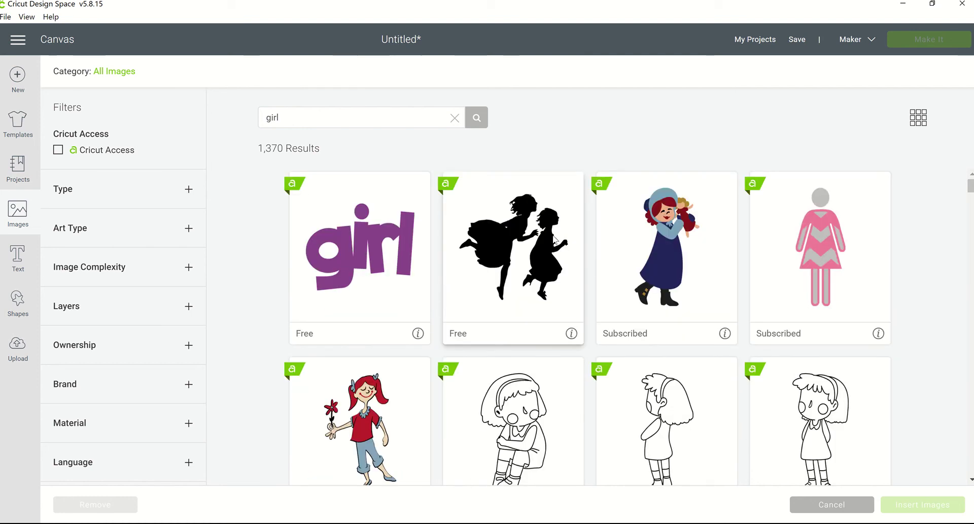
left_click(689, 239)
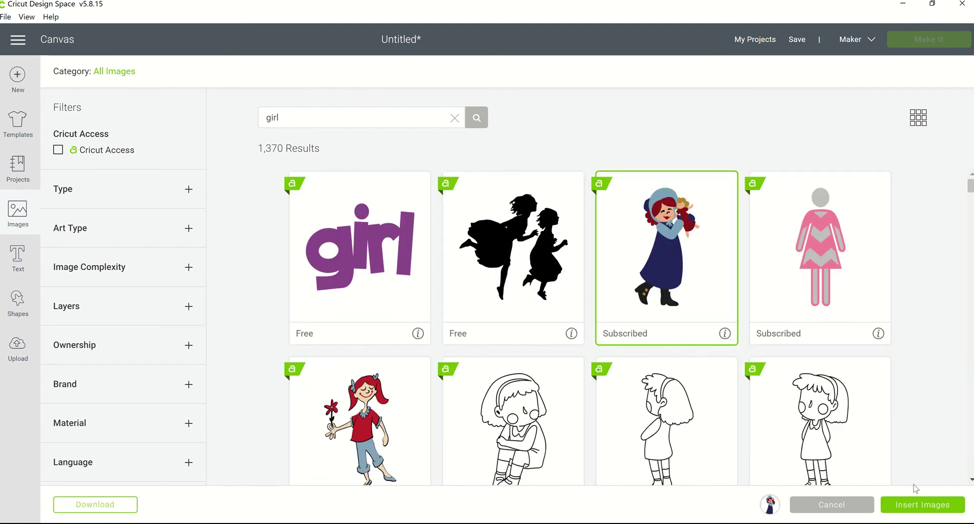
- Insert the doll-holding girl at 1.704 × 2.858 in and unlock its proportions
left_click(913, 503)
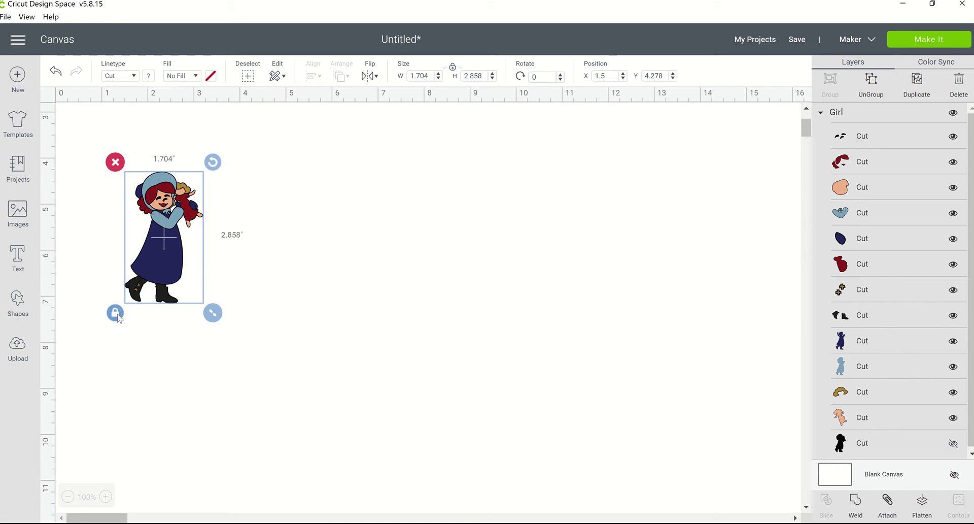
left_click(117, 314)
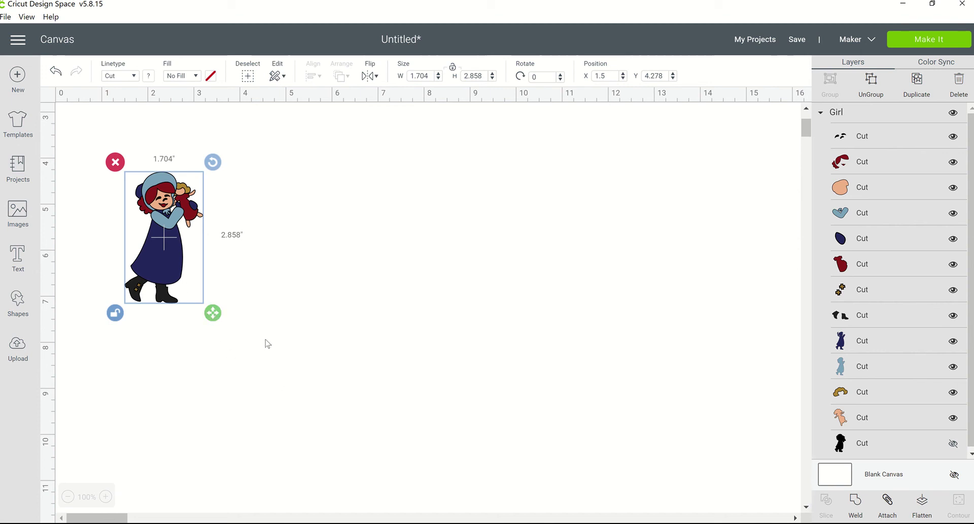
- Duplicate the girl image and place the copy to the right of the original
left_click(241, 289)
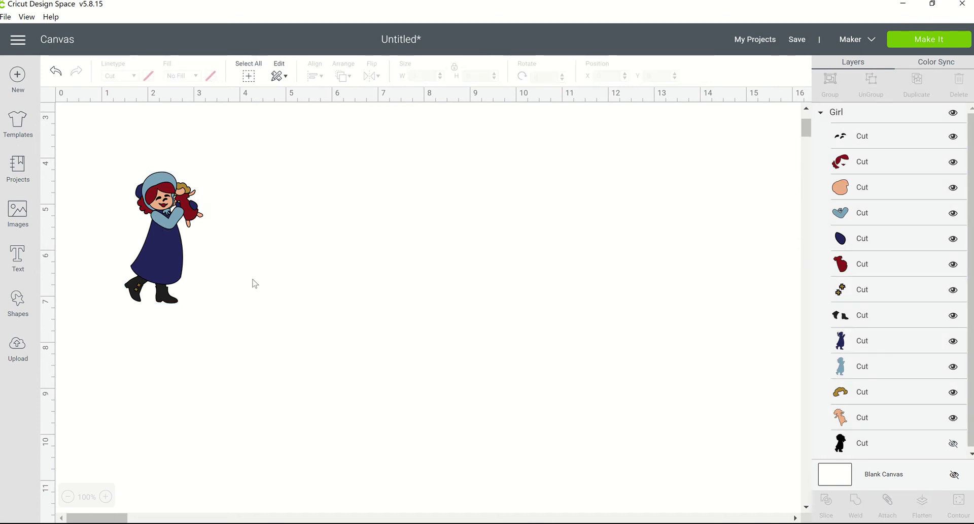
left_click(172, 259)
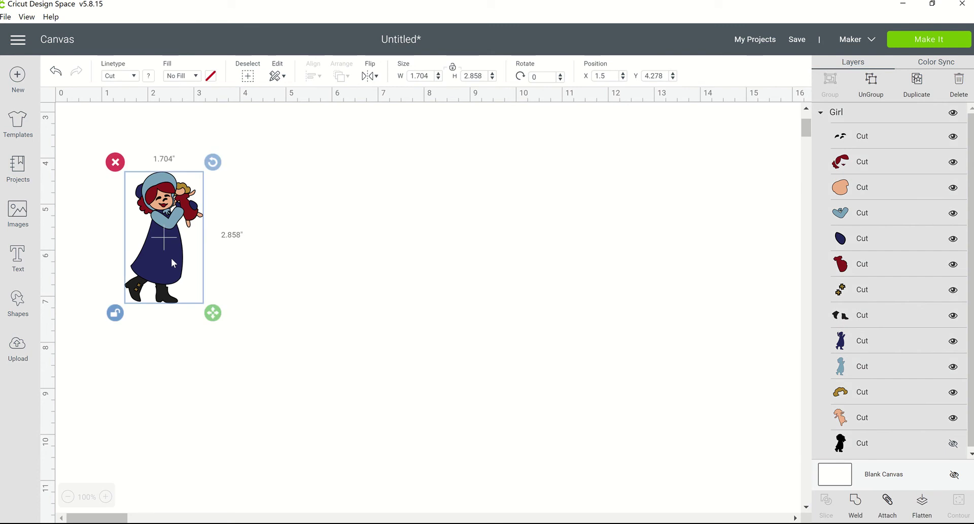
right_click(171, 257)
left_click(229, 211)
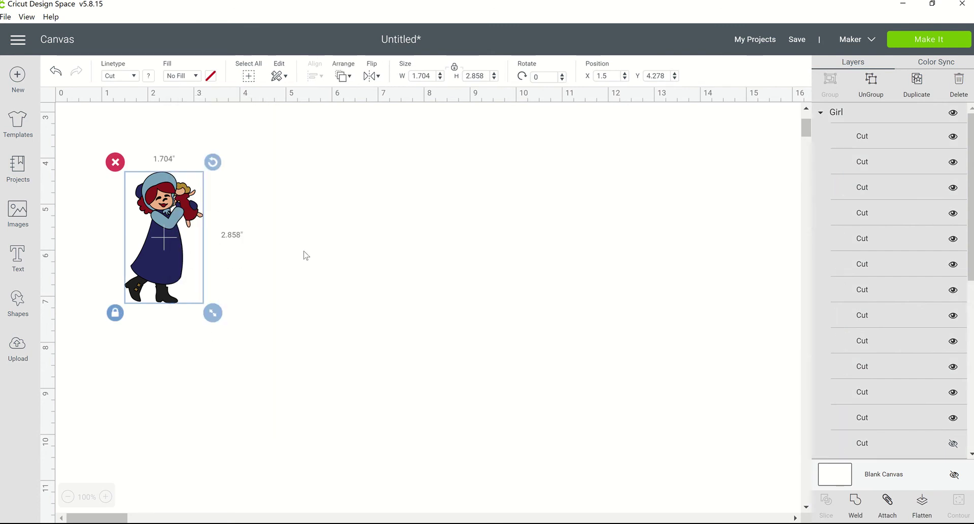
left_click_drag(203, 305, 330, 242)
left_click(570, 228)
left_click(431, 291)
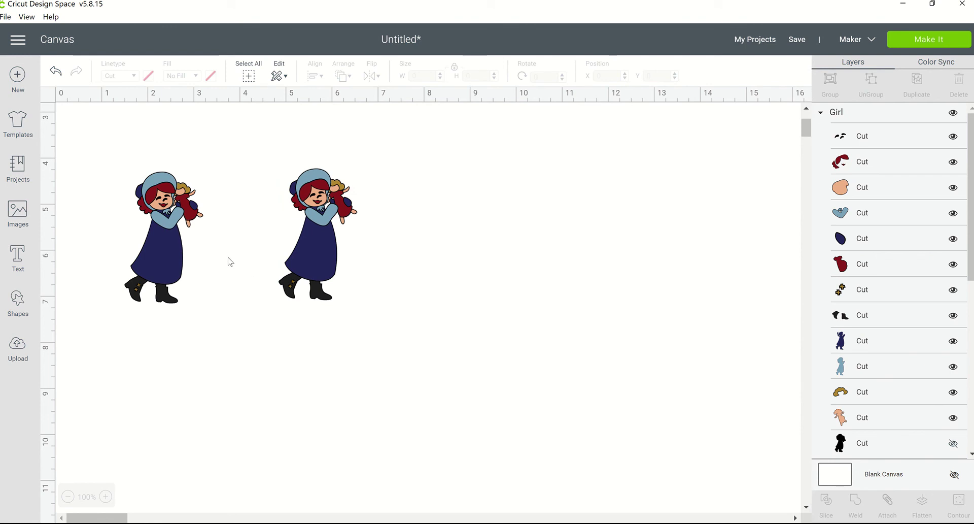
left_click(159, 263)
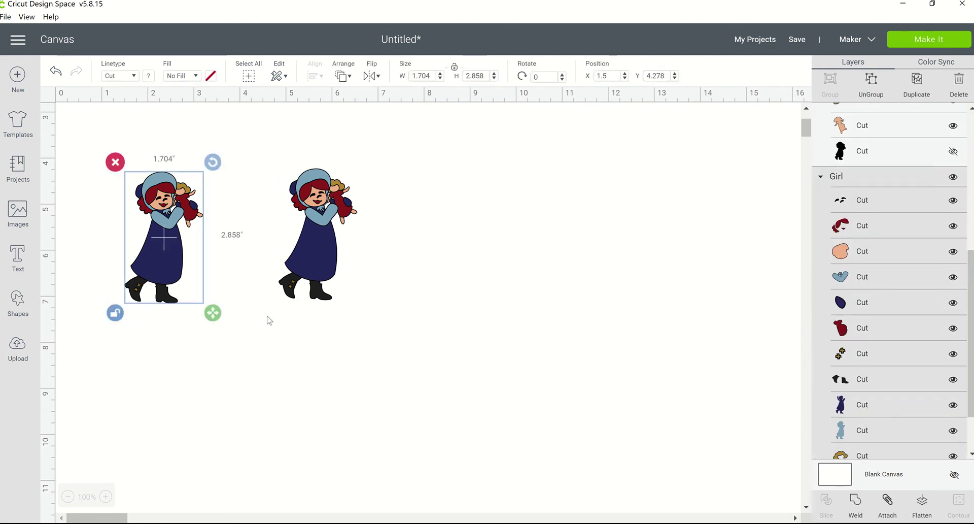
- Shift the small copy farther right and stretch the left girl to 7.454 × 7.052 in
left_click(413, 302)
left_click_drag(308, 280, 546, 273)
left_click(158, 283)
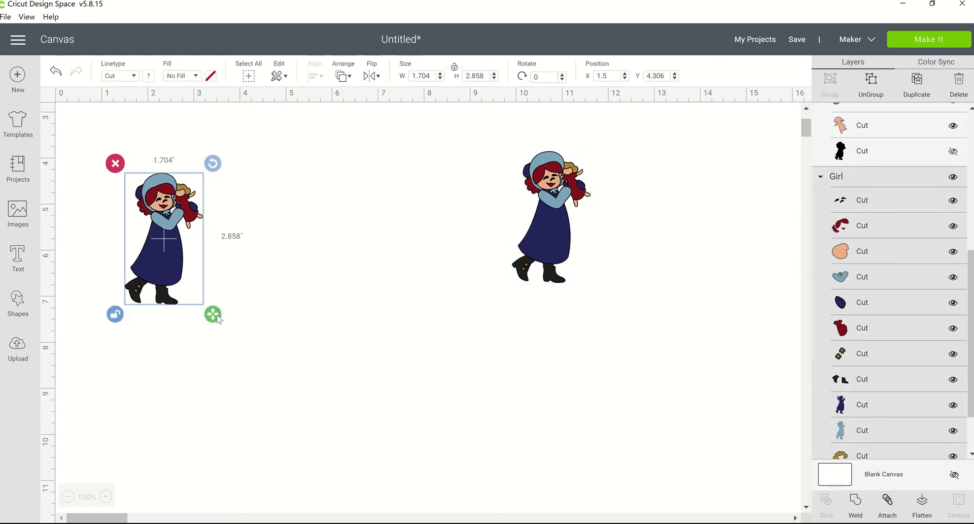
left_click_drag(218, 318, 477, 506)
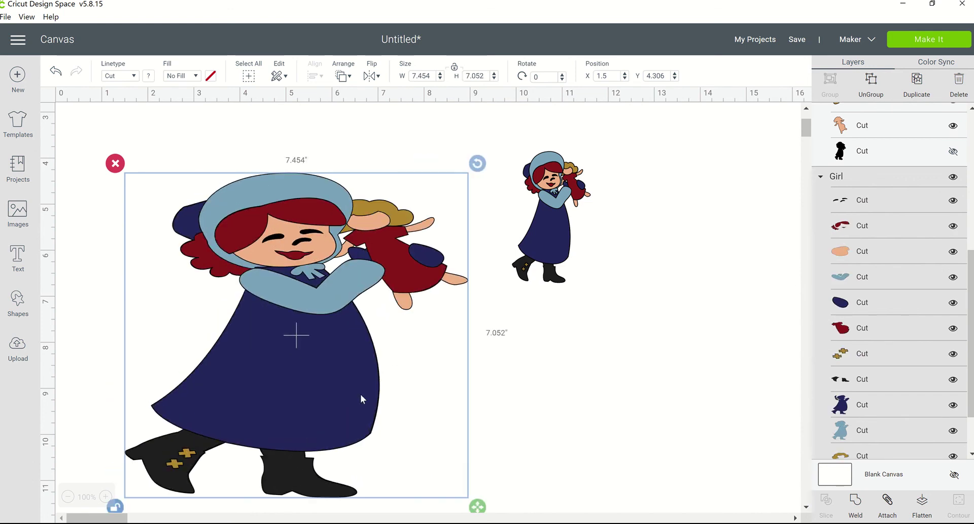
left_click_drag(360, 394, 306, 347)
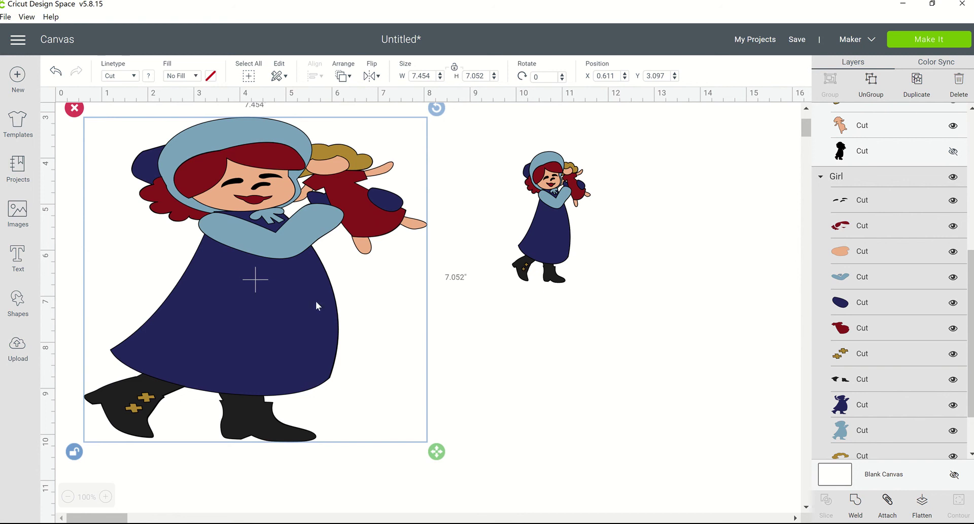
left_click(549, 242)
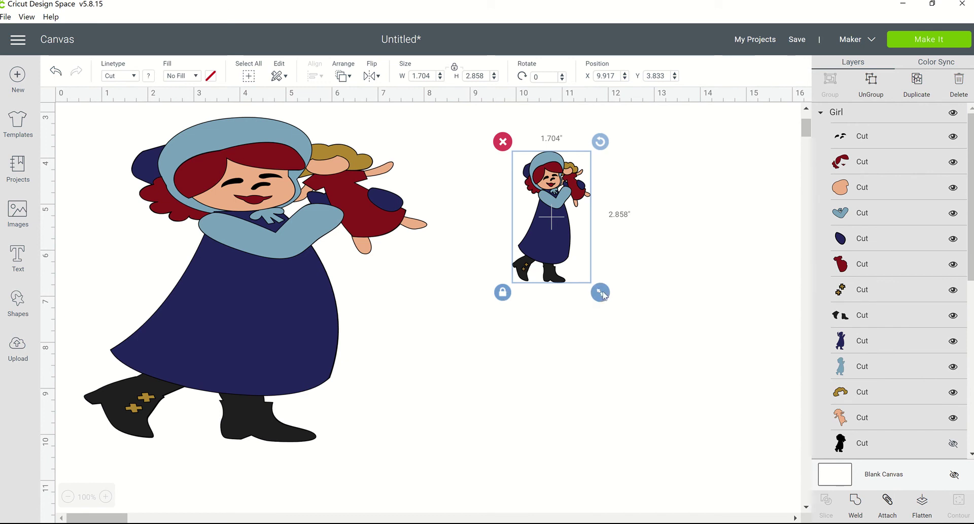
- Enlarge the right girl proportionally to 4.545 × 7.622 in and move it up-left
left_click_drag(602, 293, 744, 515)
left_click_drag(631, 389, 592, 339)
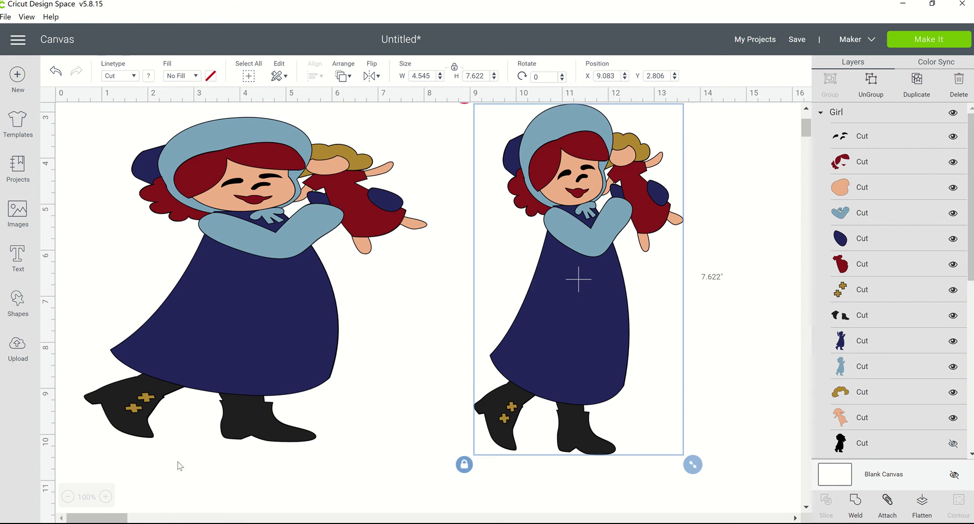
left_click(278, 307)
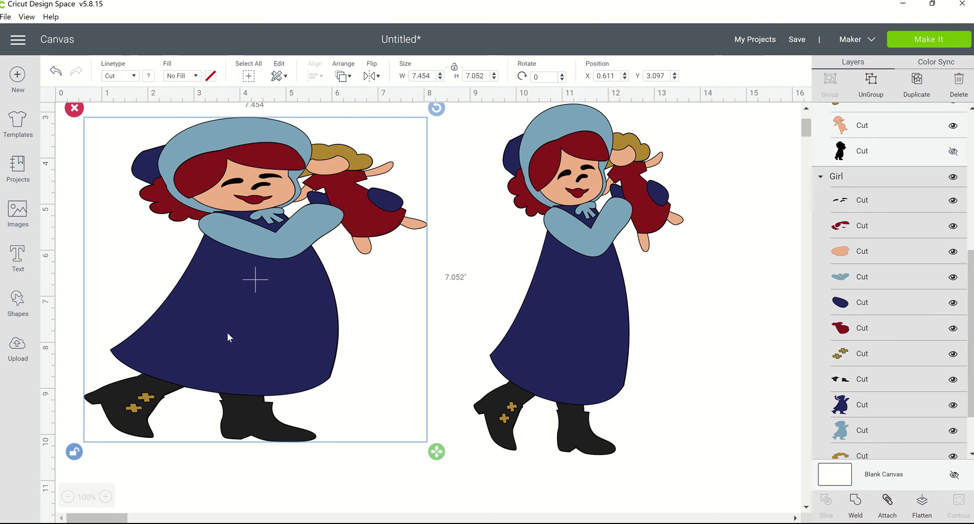
left_click(564, 272)
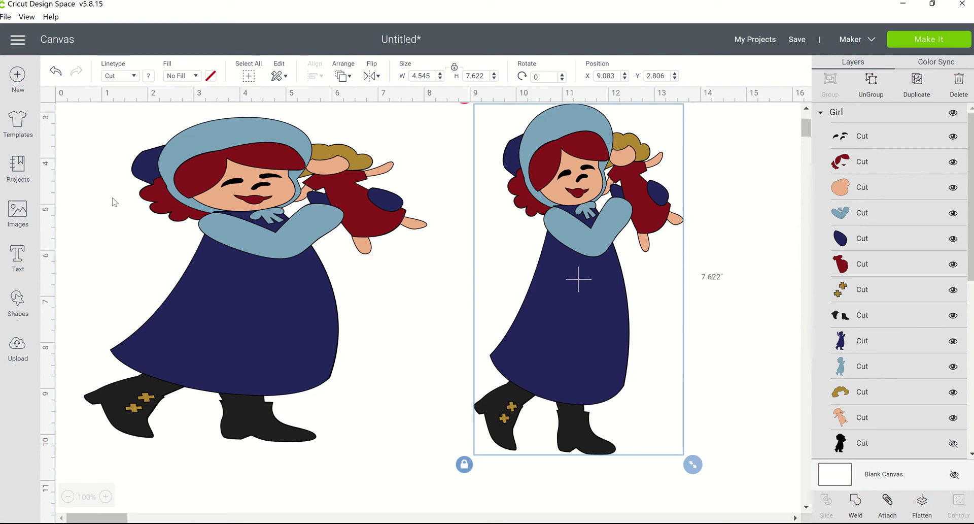
left_click(330, 303)
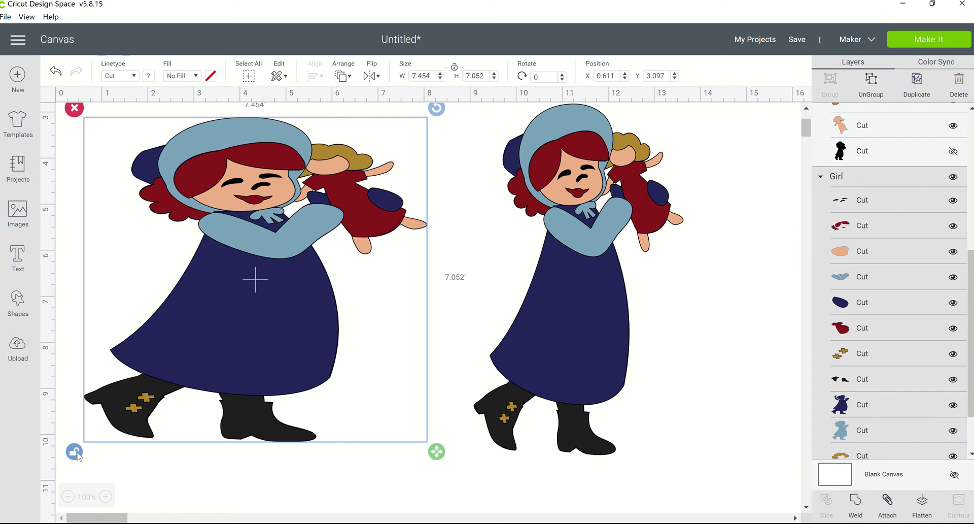
left_click(550, 354)
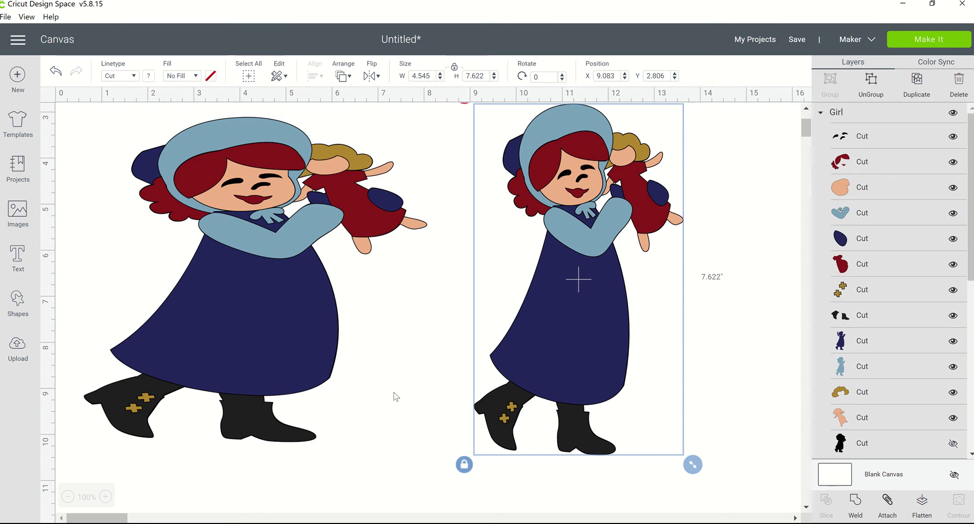